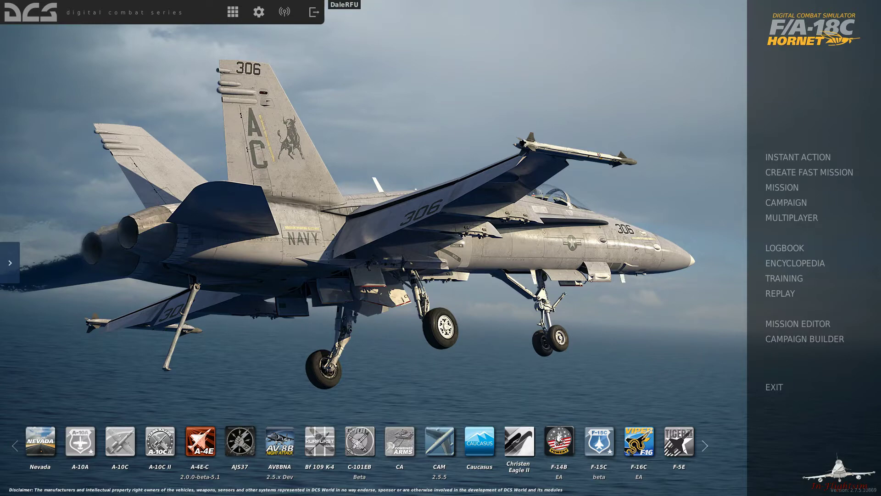
- Open the Mission Editor from the DCS main menu to start a new Nevada mission
{"action": "left_click", "coordinate": [796, 324]}
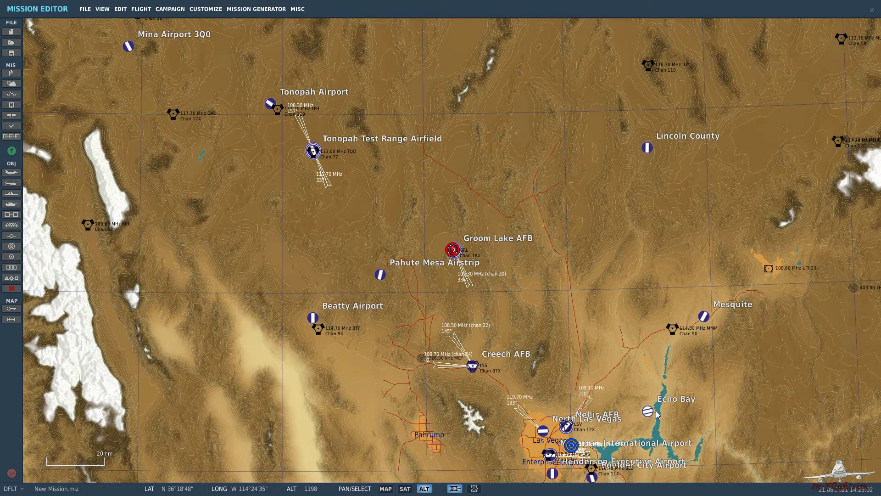
- Place a new F/A-18C Lot 20 airplane group at Nellis AFB
{"action": "scroll", "coordinate": [526, 299], "scroll_direction": "up", "scroll_amount": 5}
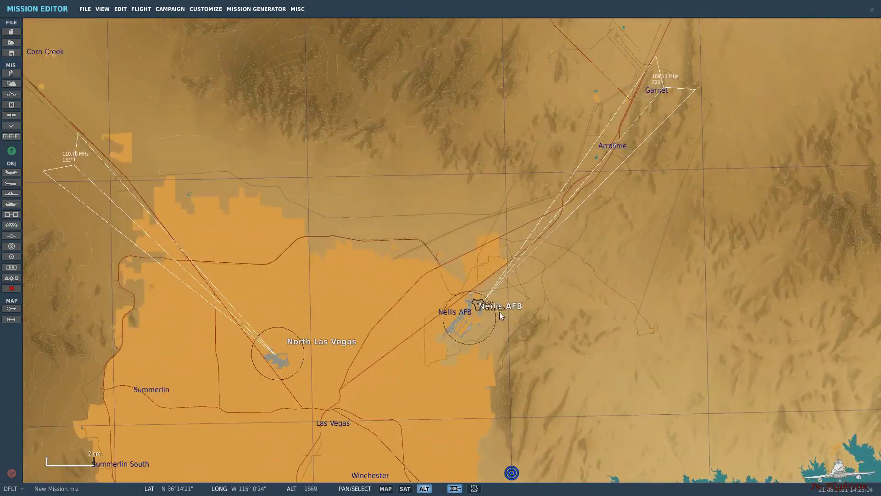
{"action": "scroll", "coordinate": [395, 324], "scroll_direction": "up", "scroll_amount": 3}
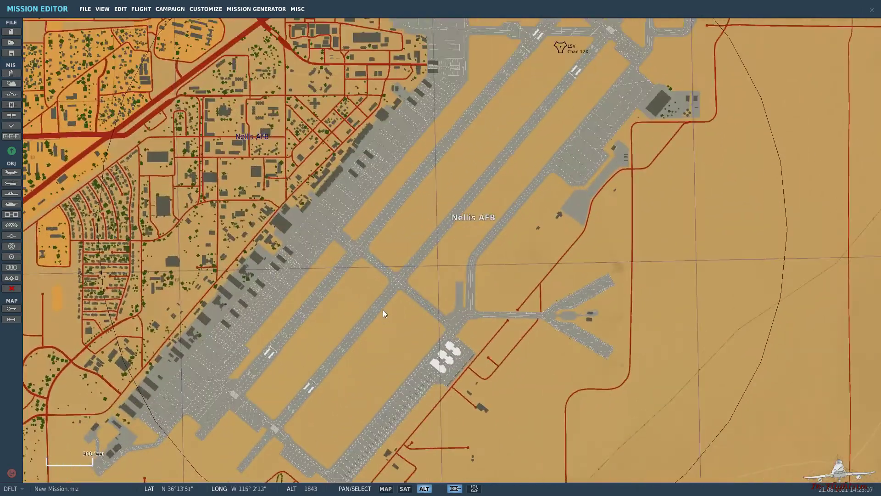
{"action": "scroll", "coordinate": [383, 315], "scroll_direction": "down", "scroll_amount": 1}
{"action": "left_click", "coordinate": [11, 172]}
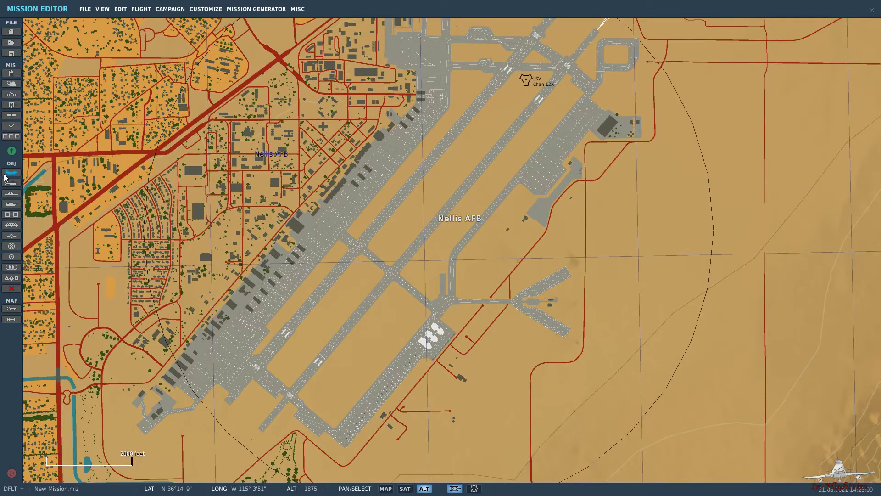
{"action": "left_click", "coordinate": [773, 100]}
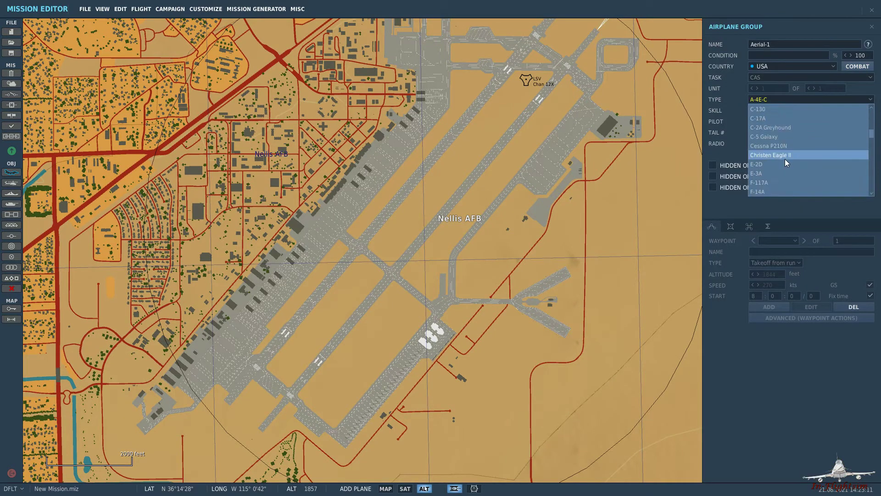
{"action": "scroll", "coordinate": [785, 158], "scroll_direction": "down", "scroll_amount": 8}
{"action": "left_click", "coordinate": [787, 147]}
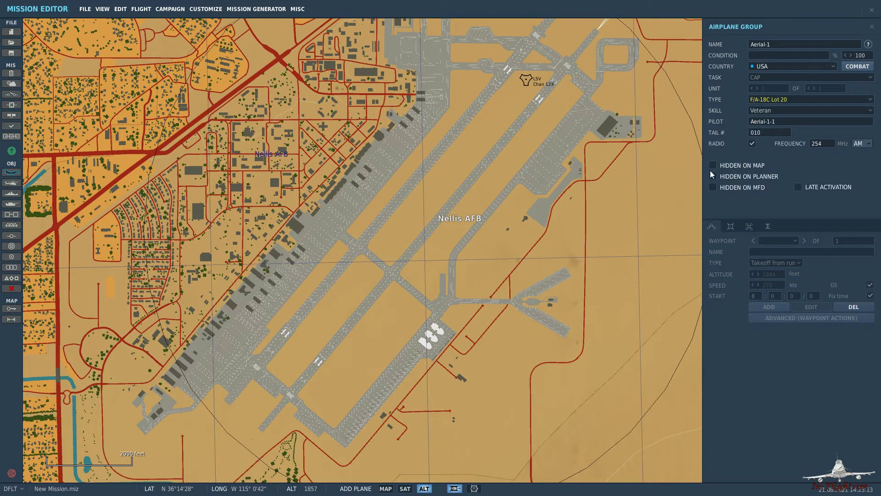
{"action": "left_click", "coordinate": [282, 354]}
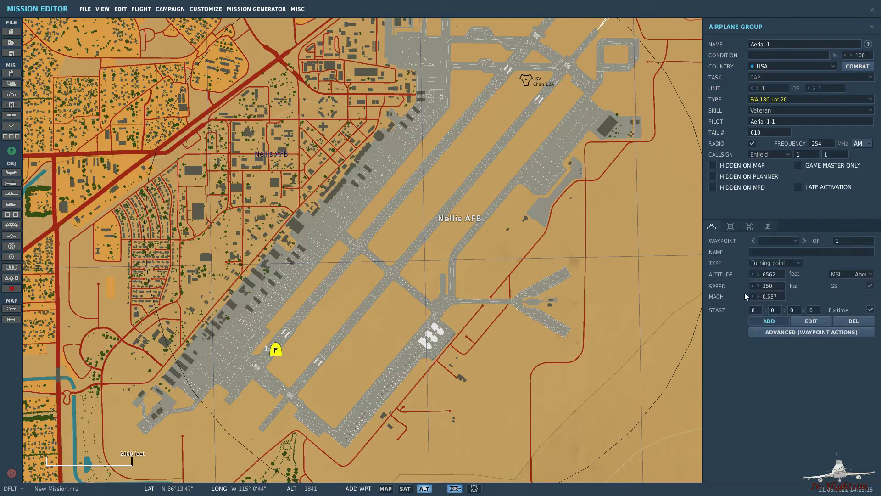
- Set the group's waypoint to Takeoff from runway and its skill to Player
{"action": "left_click", "coordinate": [777, 264]}
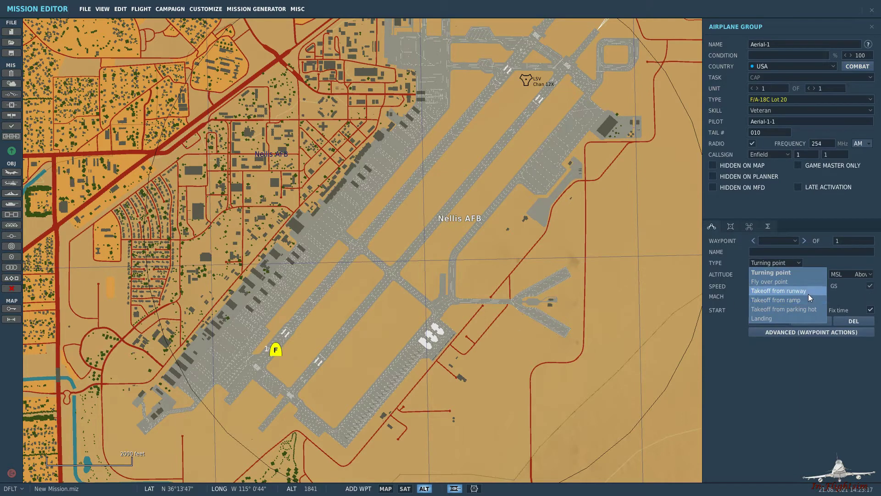
{"action": "left_click", "coordinate": [808, 291]}
{"action": "left_click", "coordinate": [778, 114]}
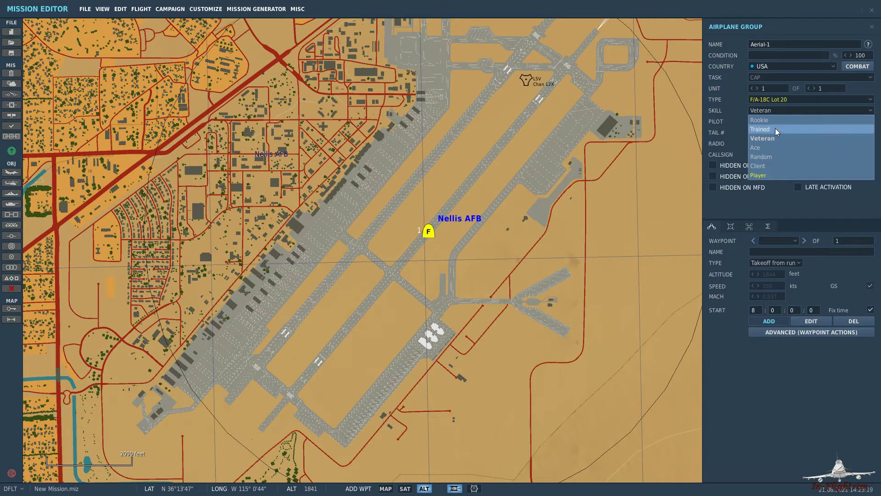
{"action": "left_click", "coordinate": [765, 173]}
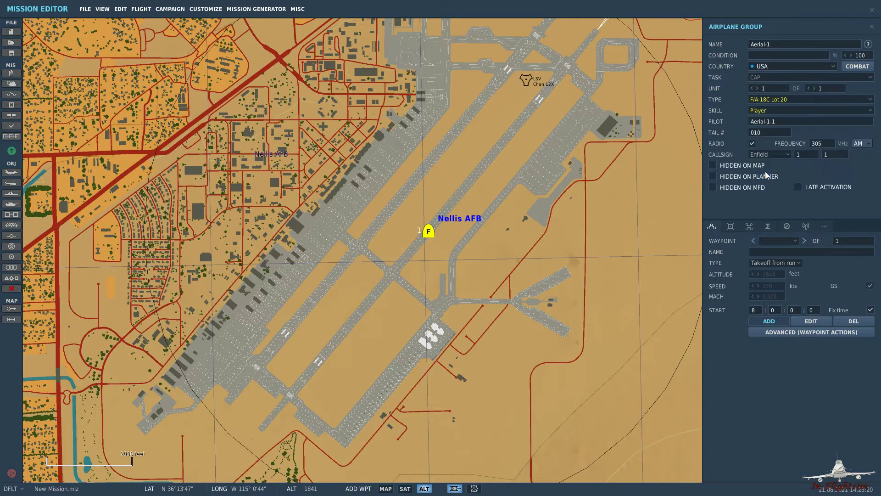
{"action": "left_click", "coordinate": [465, 243]}
{"action": "left_click_drag", "start_coordinate": [544, 222], "coordinate": [490, 255]}
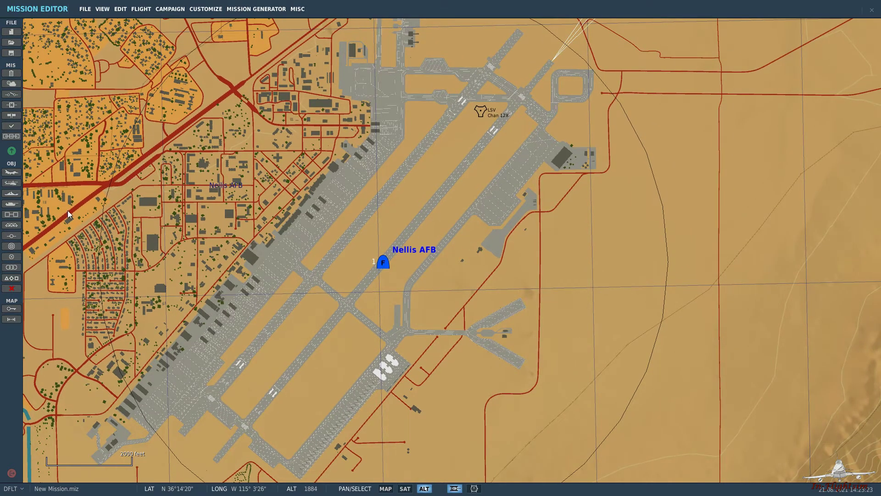
- Create an 843 ft trigger zone named 'Nellis Radio' beside the Nellis runways
{"action": "left_click_drag", "start_coordinate": [435, 224], "coordinate": [404, 227]}
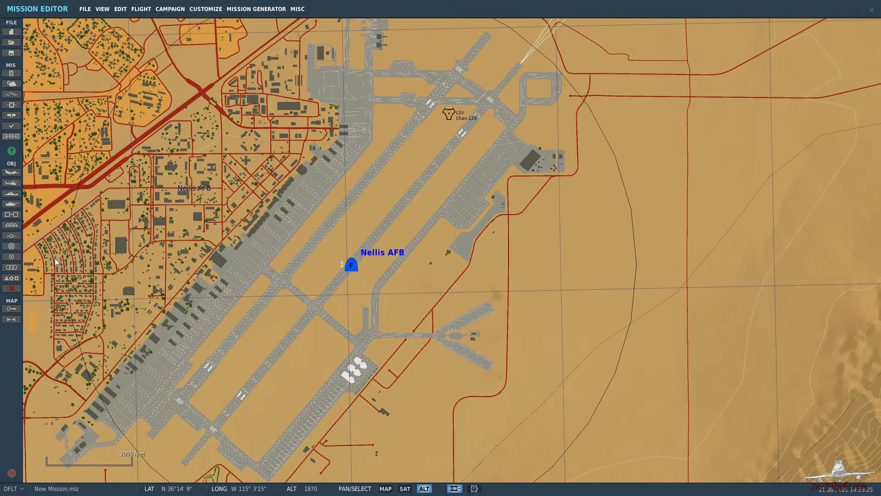
{"action": "left_click", "coordinate": [11, 257]}
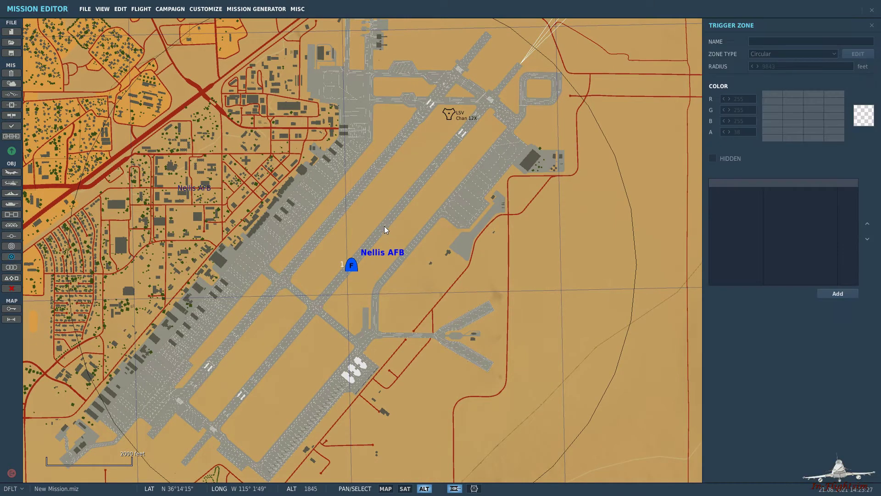
{"action": "left_click", "coordinate": [345, 237]}
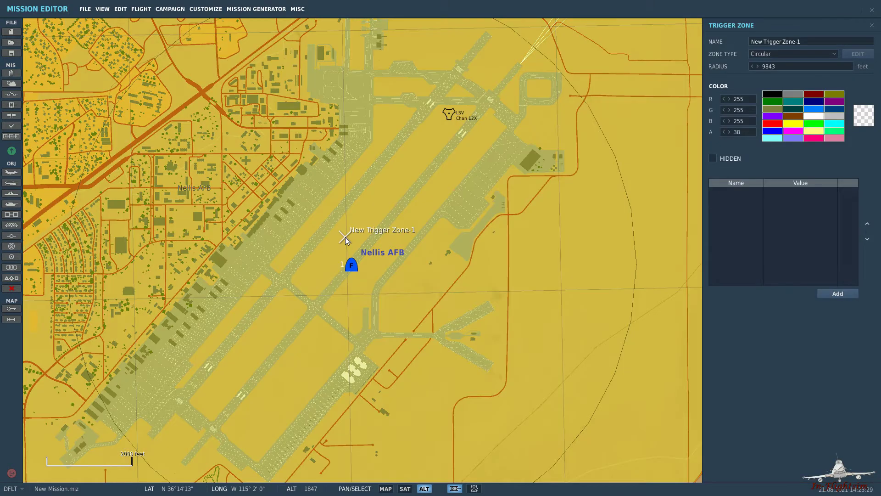
{"action": "key", "text": "BackSpace"}
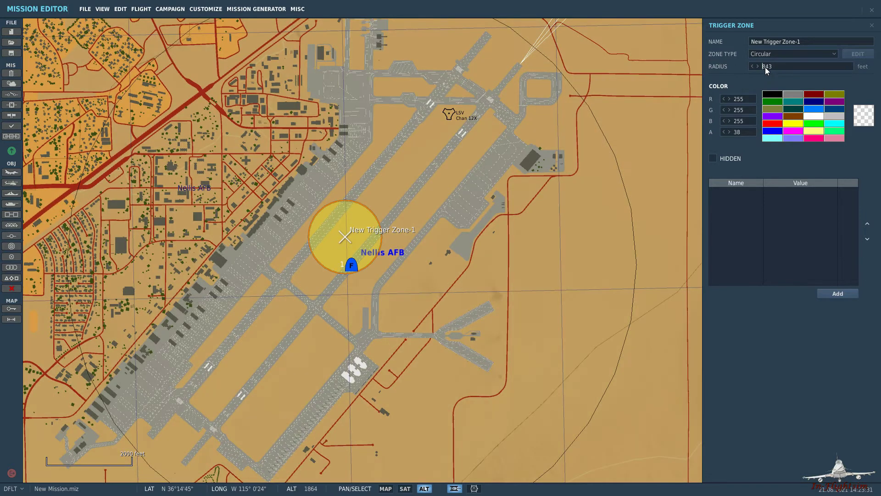
{"action": "left_click", "coordinate": [757, 41]}
{"action": "type", "text": "Nellis Radio"}
{"action": "left_click", "coordinate": [542, 225]}
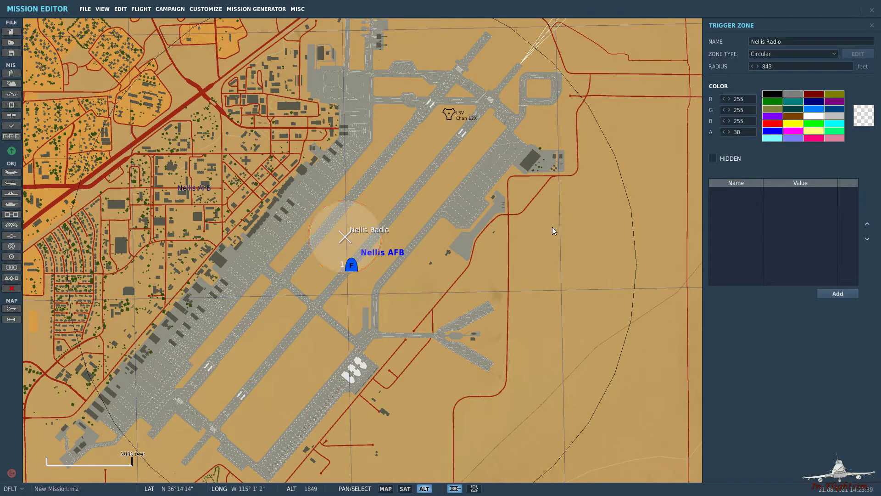
{"action": "left_click", "coordinate": [872, 26]}
- Check the Nellis AFB warehouse details, then bring up the mission Triggers list
{"action": "left_click_drag", "start_coordinate": [654, 170], "coordinate": [528, 209]}
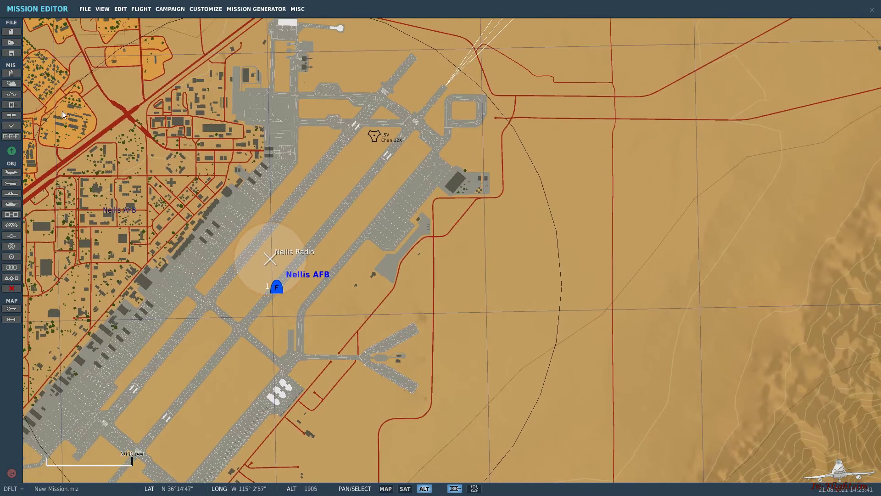
{"action": "left_click", "coordinate": [12, 94]}
{"action": "left_click_drag", "start_coordinate": [224, 192], "coordinate": [154, 170]}
{"action": "left_click", "coordinate": [209, 266]}
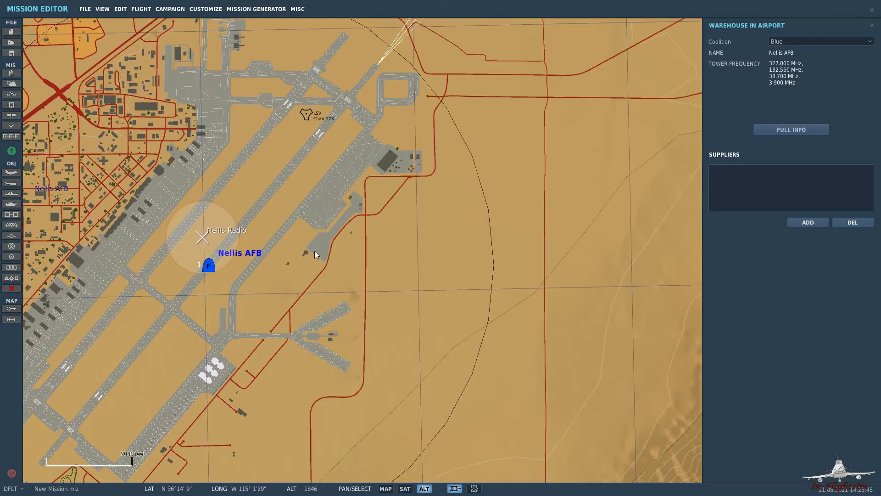
{"action": "left_click", "coordinate": [872, 26]}
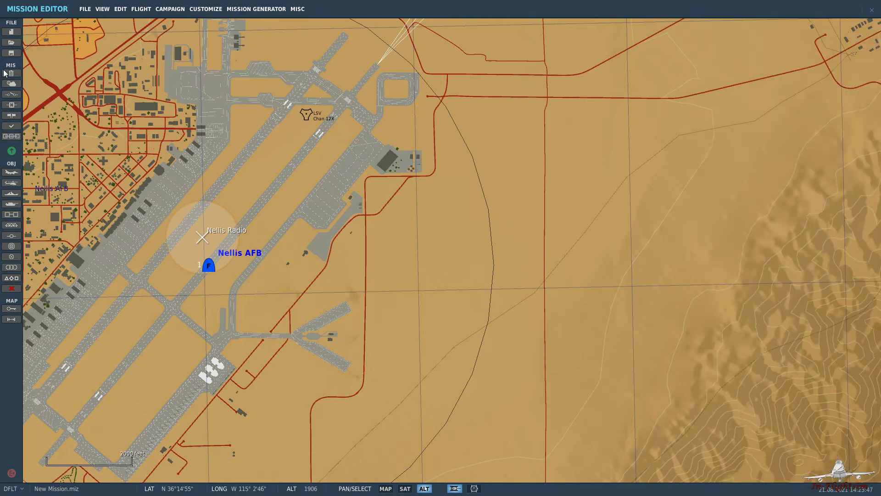
{"action": "left_click", "coordinate": [11, 95]}
- Create a new trigger named 'Radio Transmition'
{"action": "left_click", "coordinate": [355, 243]}
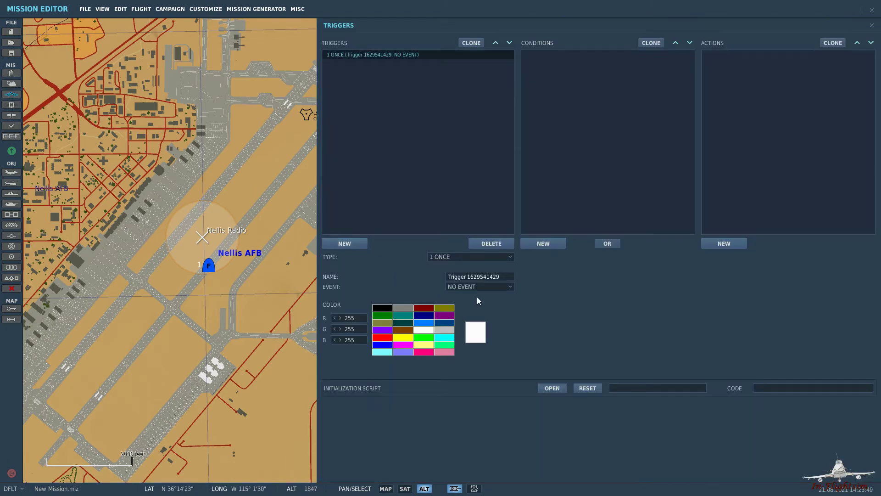
{"action": "left_click", "coordinate": [508, 276]}
{"action": "type", "text": "Radio Trans"}
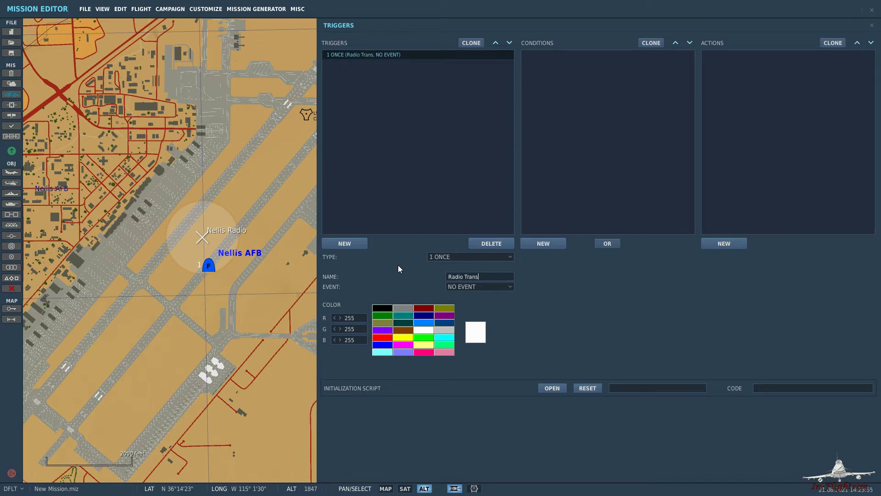
{"action": "type", "text": "mition"}
- Add a RADIO TRANSMISSION action to the trigger and pick its sound file
{"action": "left_click", "coordinate": [712, 240]}
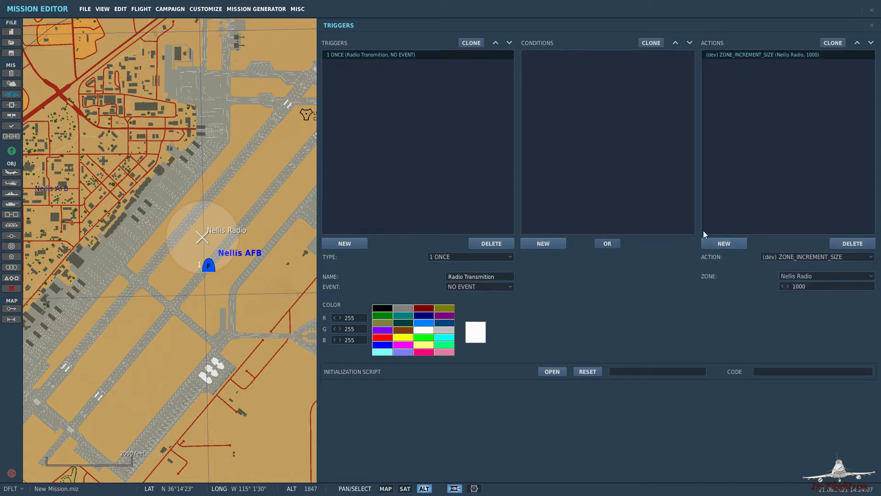
{"action": "left_click", "coordinate": [849, 258]}
{"action": "scroll", "coordinate": [817, 282], "scroll_direction": "down", "scroll_amount": 5}
{"action": "scroll", "coordinate": [816, 282], "scroll_direction": "down", "scroll_amount": 10}
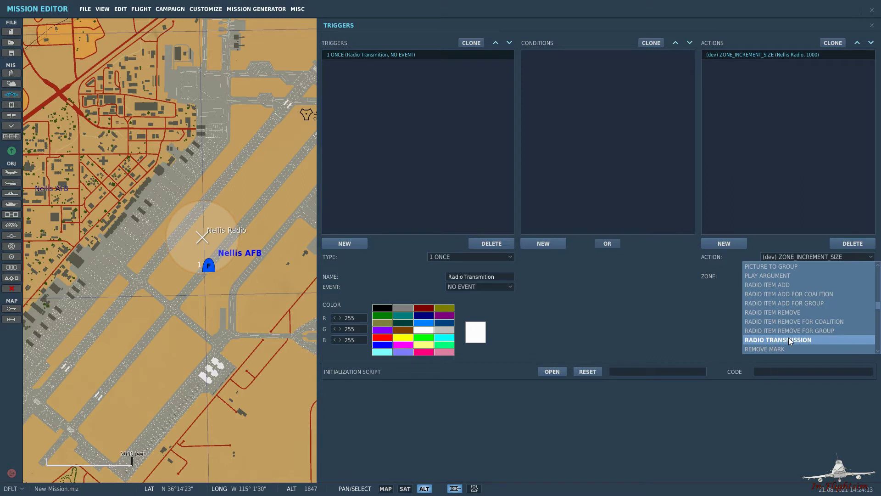
{"action": "left_click", "coordinate": [789, 340]}
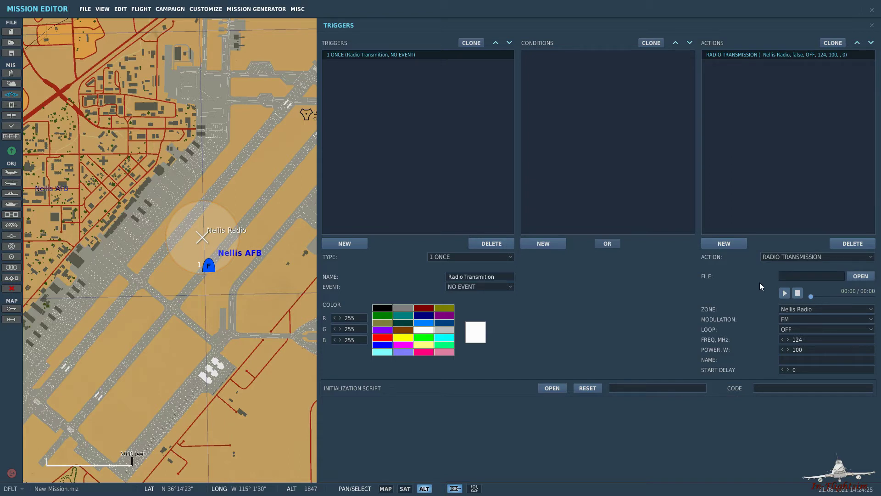
{"action": "left_click", "coordinate": [861, 276]}
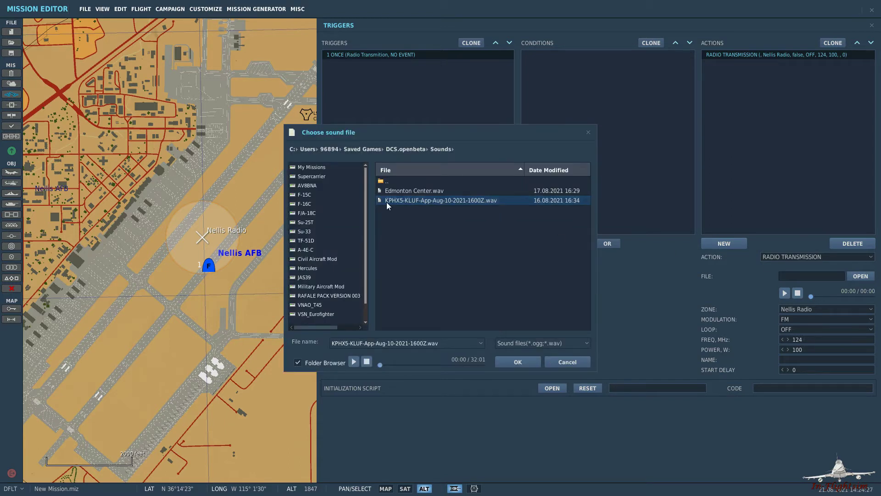
{"action": "left_click", "coordinate": [511, 361]}
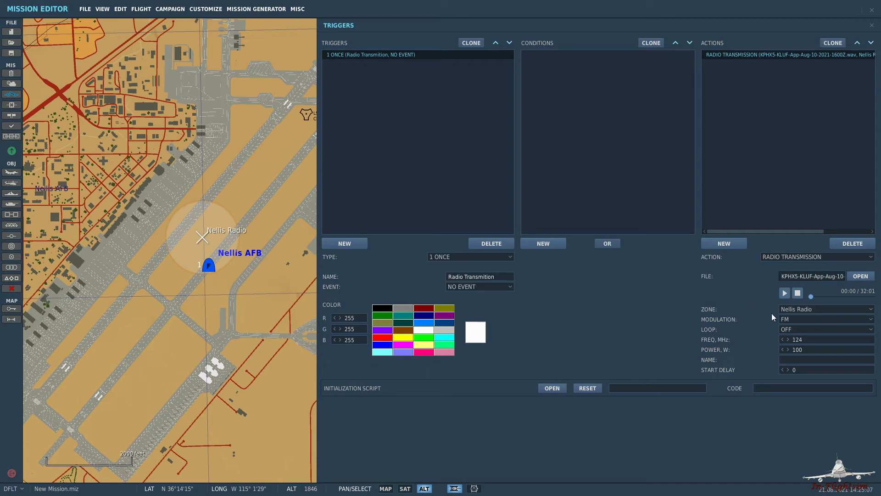
- Keep zone Nellis Radio, set modulation to AM and loop ON, then close Triggers
{"action": "left_click", "coordinate": [790, 309]}
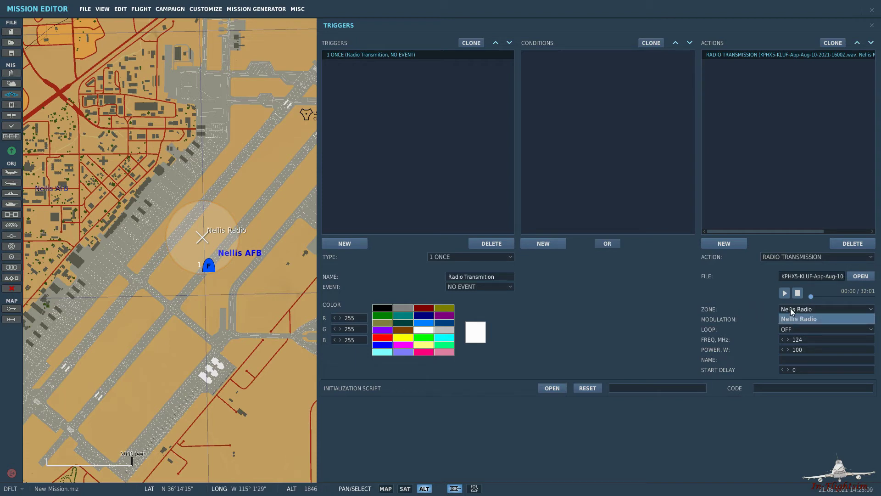
{"action": "left_click", "coordinate": [799, 313]}
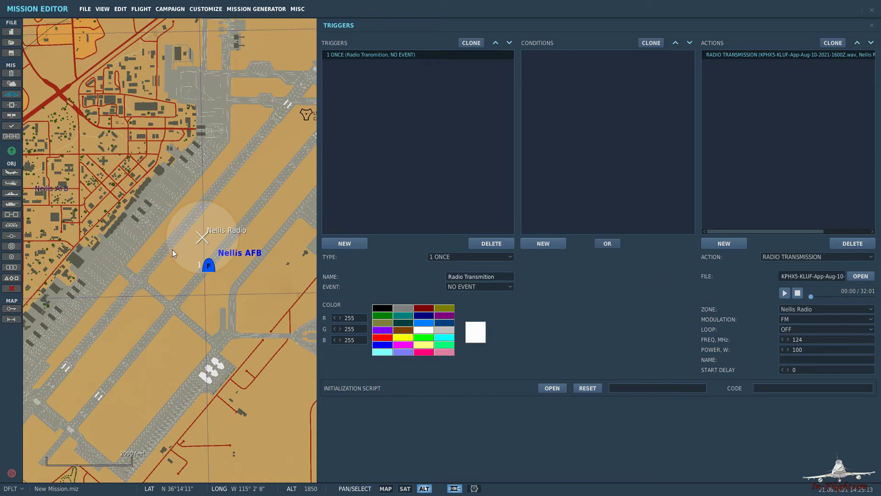
{"action": "left_click", "coordinate": [824, 318]}
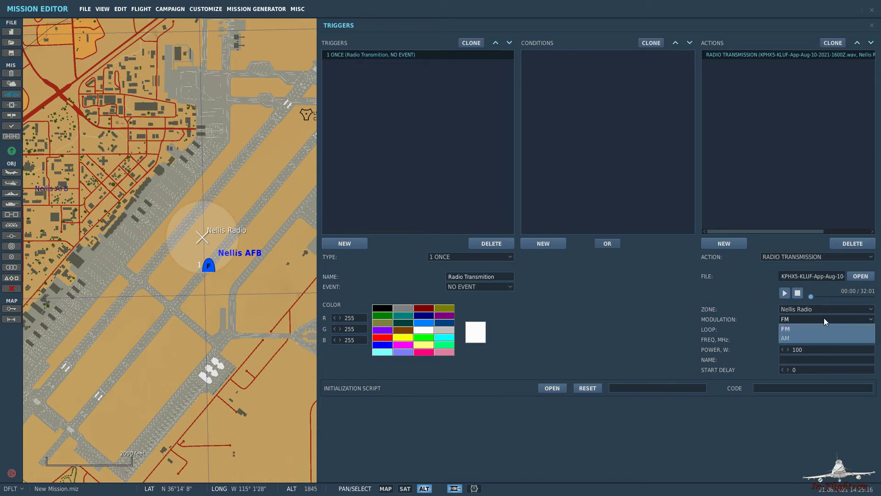
{"action": "left_click", "coordinate": [805, 340]}
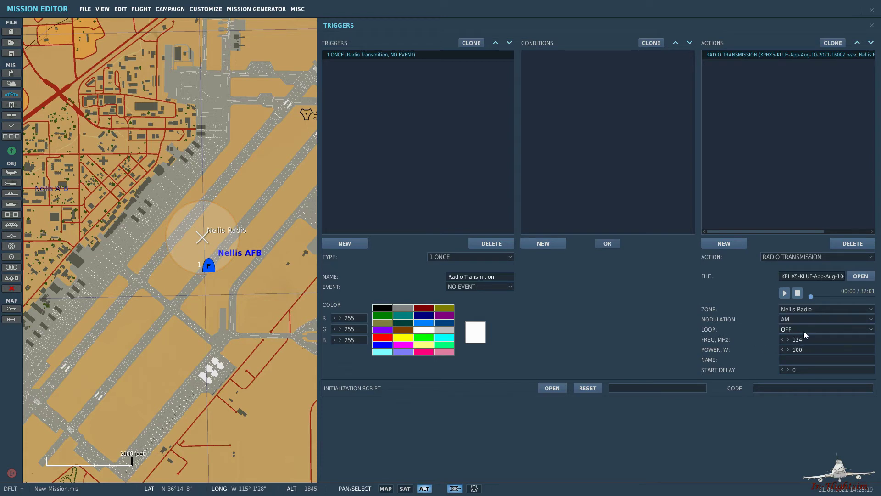
{"action": "left_click", "coordinate": [803, 333]}
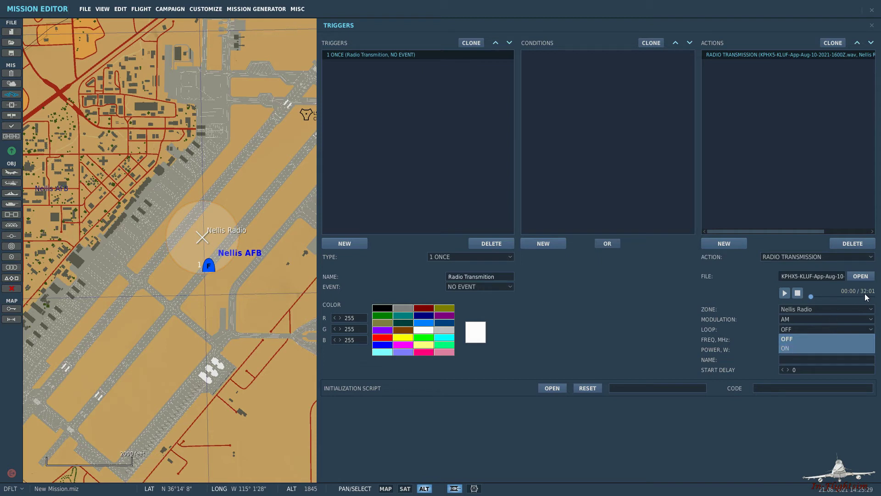
{"action": "left_click", "coordinate": [786, 349]}
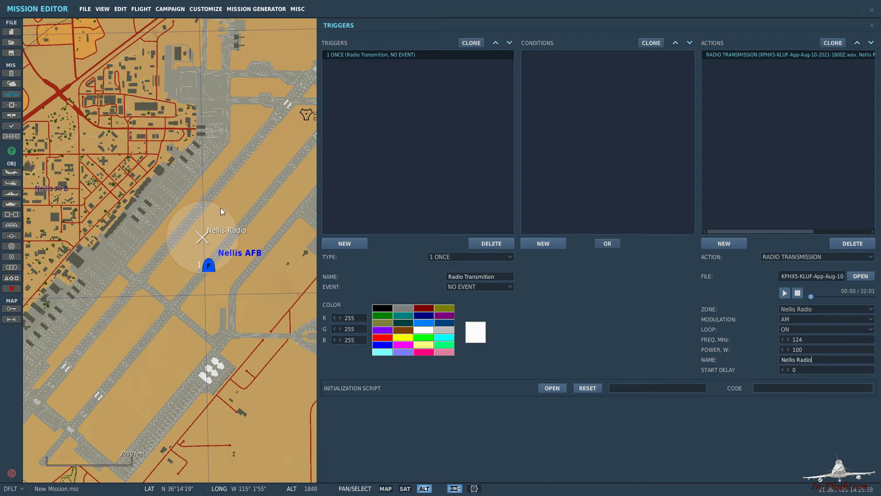
{"action": "left_click", "coordinate": [243, 191]}
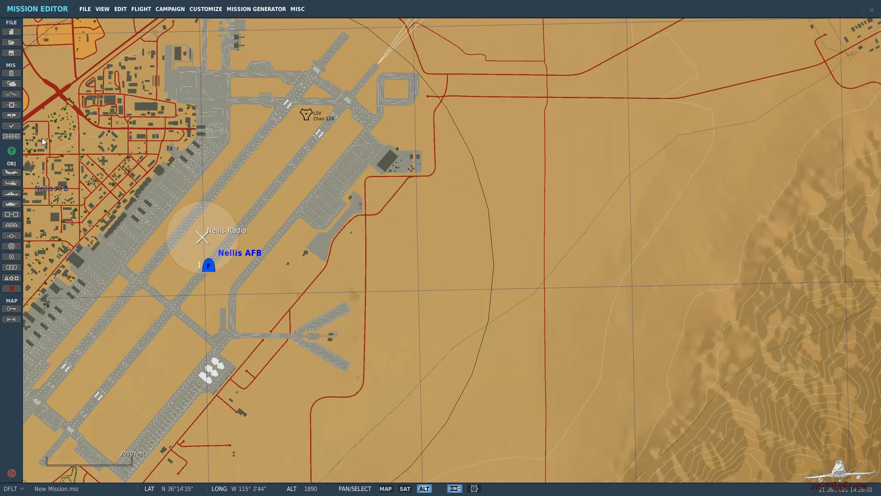
- Fly the mission without saving, passing the briefing into the F/A-18C cockpit
{"action": "left_click", "coordinate": [12, 150]}
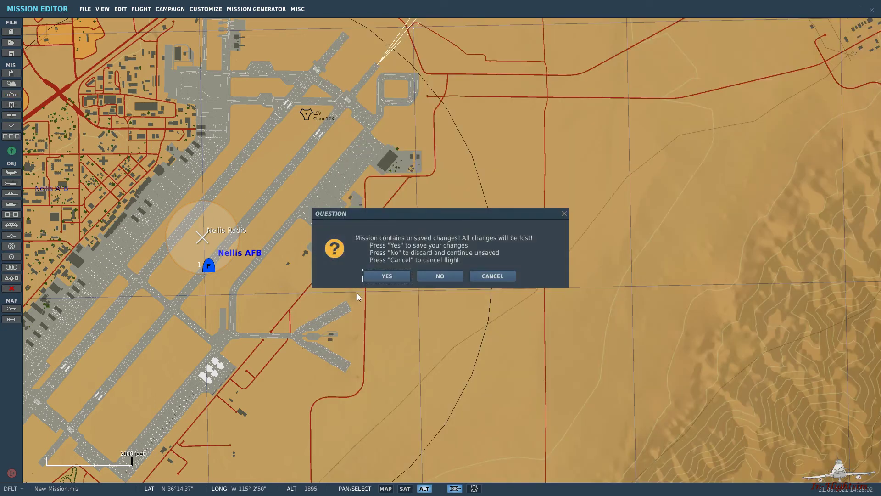
{"action": "left_click", "coordinate": [425, 277]}
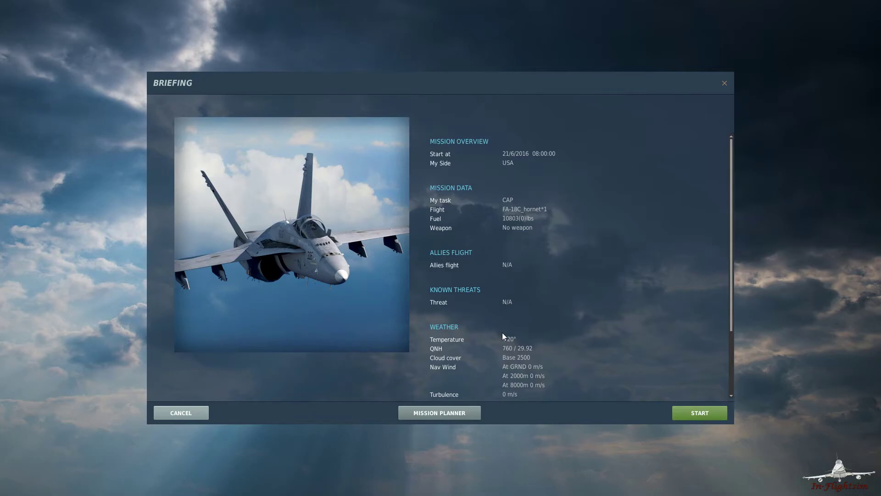
{"action": "left_click", "coordinate": [677, 412]}
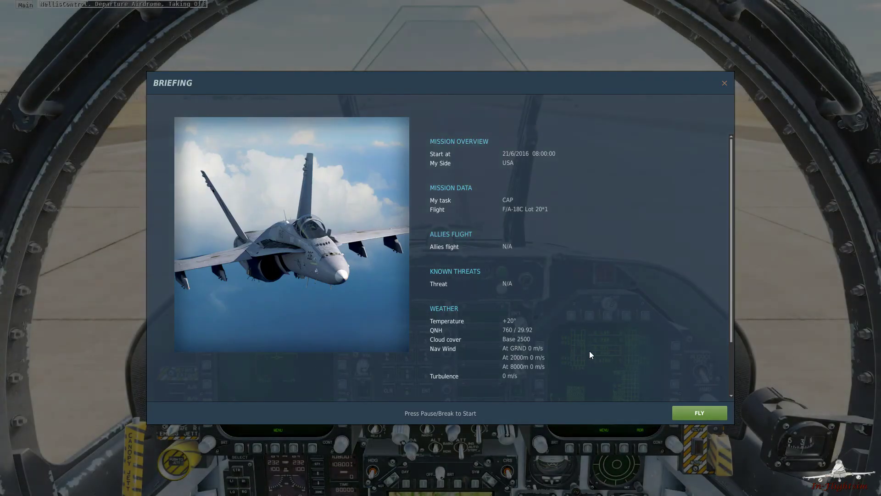
{"action": "left_click", "coordinate": [721, 412]}
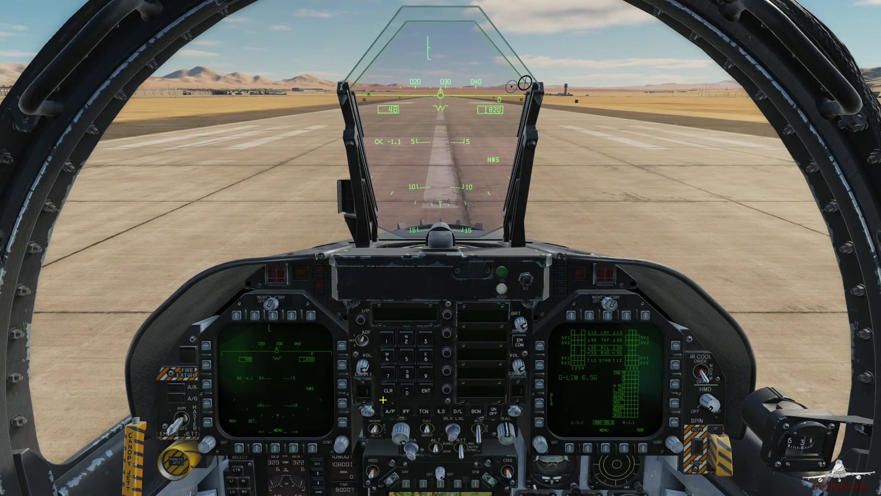
- Set COMM 1 to manual and enter 124.000 MHz on the UFC keypad
{"action": "left_click", "coordinate": [379, 415]}
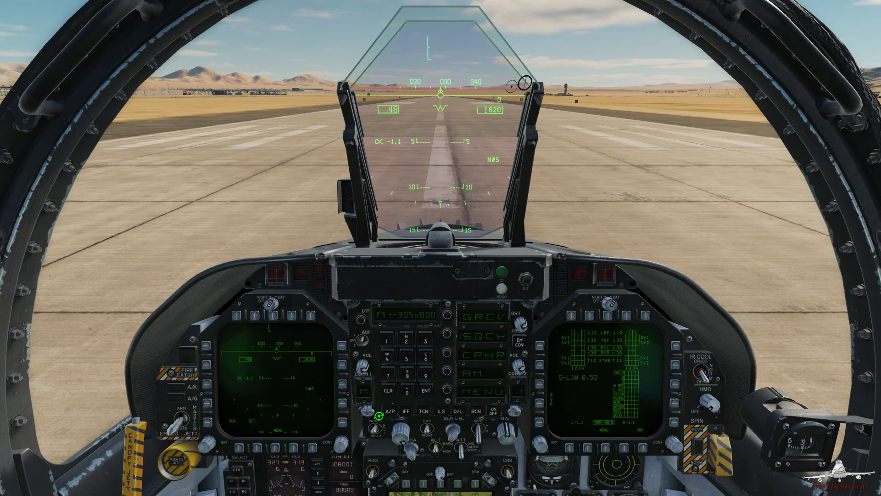
{"action": "left_click", "coordinate": [387, 339]}
{"action": "left_click", "coordinate": [406, 338]}
{"action": "left_click", "coordinate": [388, 358]}
{"action": "left_click", "coordinate": [408, 391]}
{"action": "left_click", "coordinate": [408, 391]}
{"action": "left_click", "coordinate": [435, 399]}
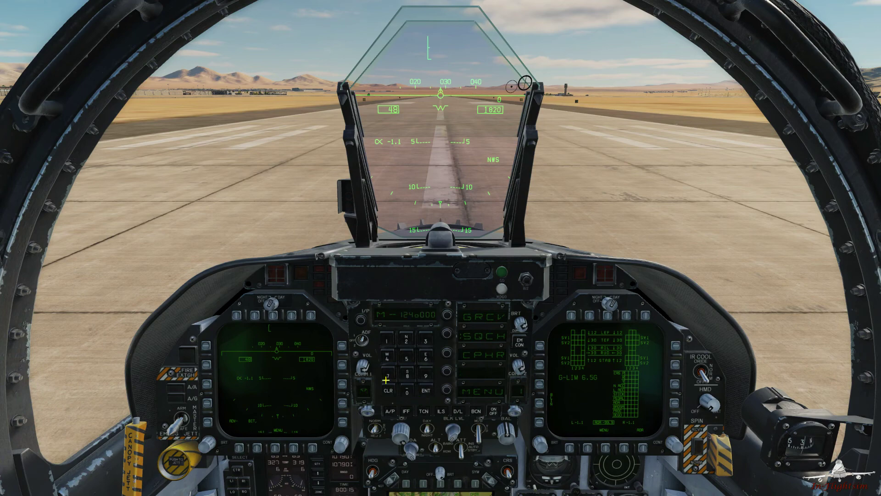